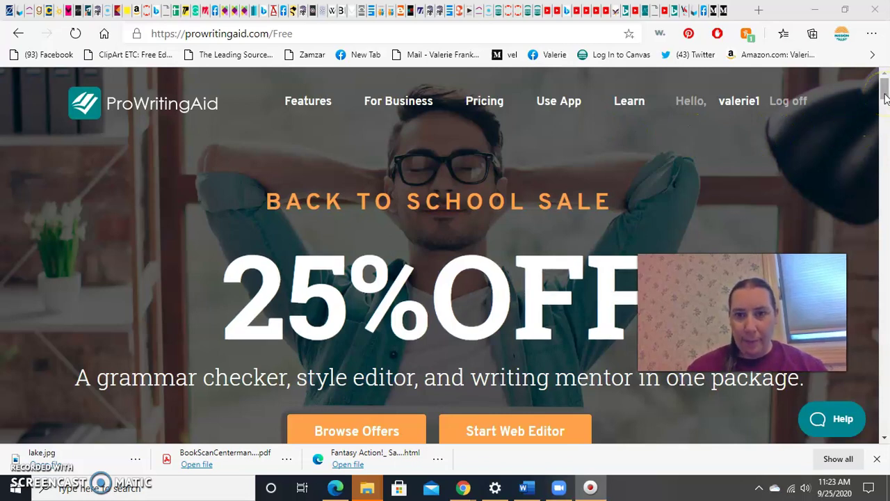
# - Use Use App on the home page to reach the saved documents list (practice, big book, testtest)
pyautogui.click(570, 111)
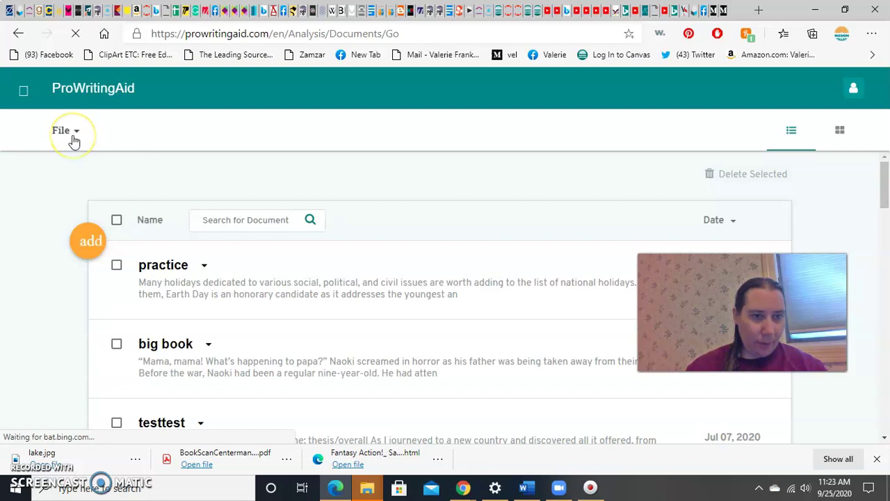
# - Create a new document named 'superheroes' from the File menu
pyautogui.click(74, 139)
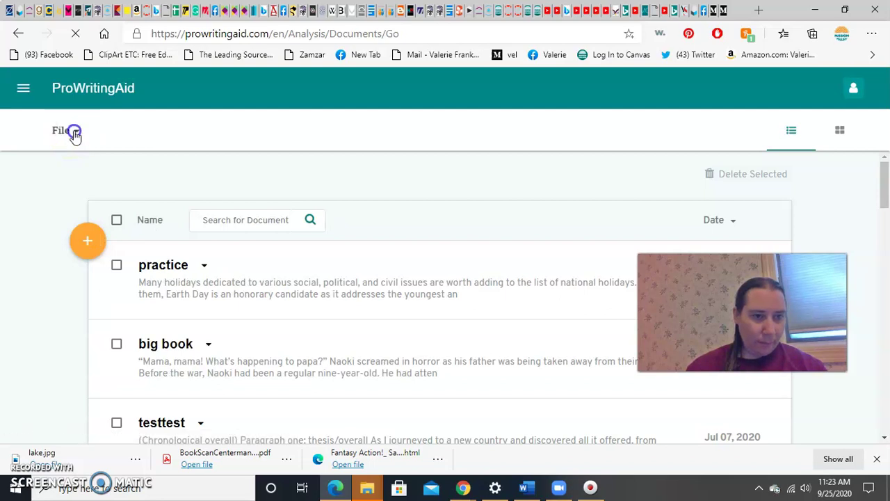
pyautogui.click(73, 166)
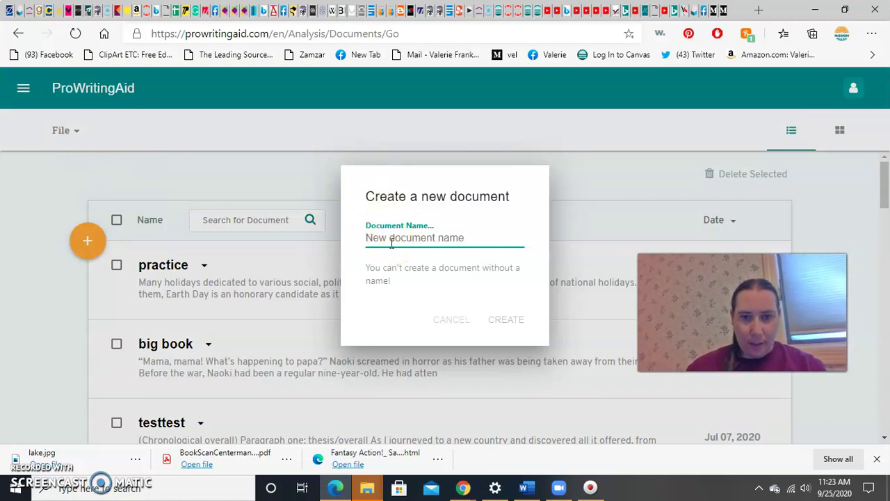
pyautogui.write('superheroes')
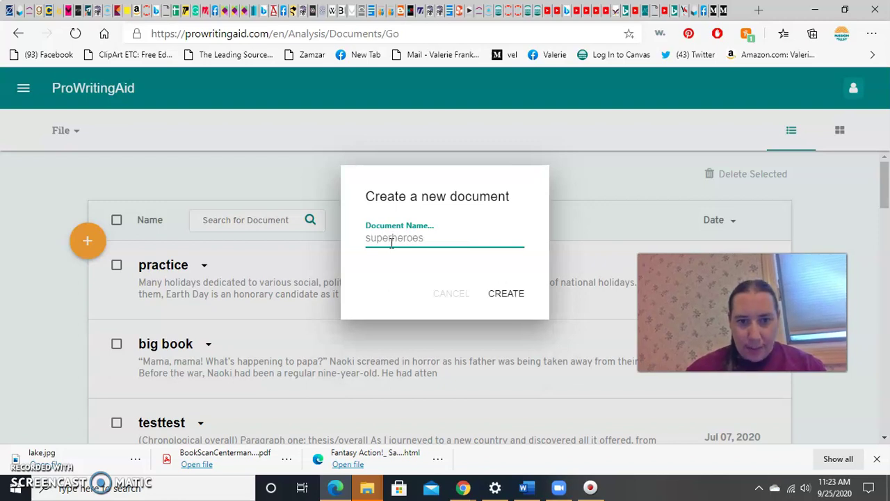
pyautogui.press('Return')
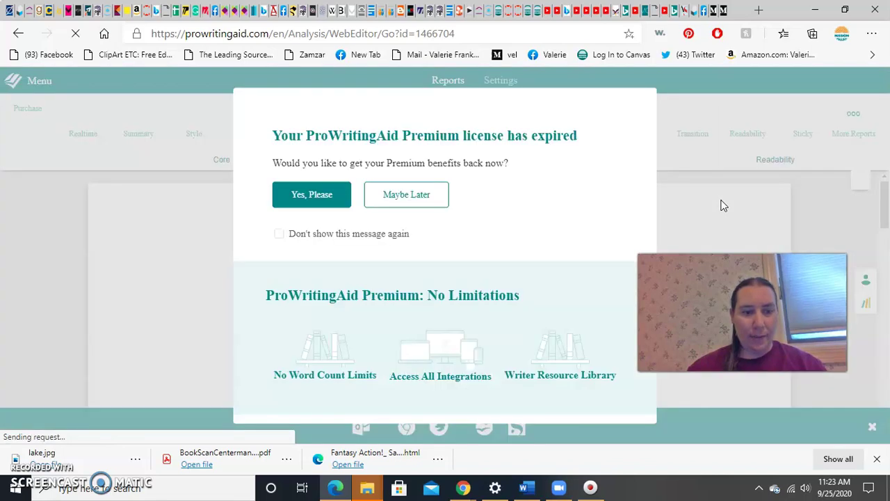
# - Dismiss the license prompt and paste the superhero essay as plain text, declining Word import
pyautogui.click(437, 198)
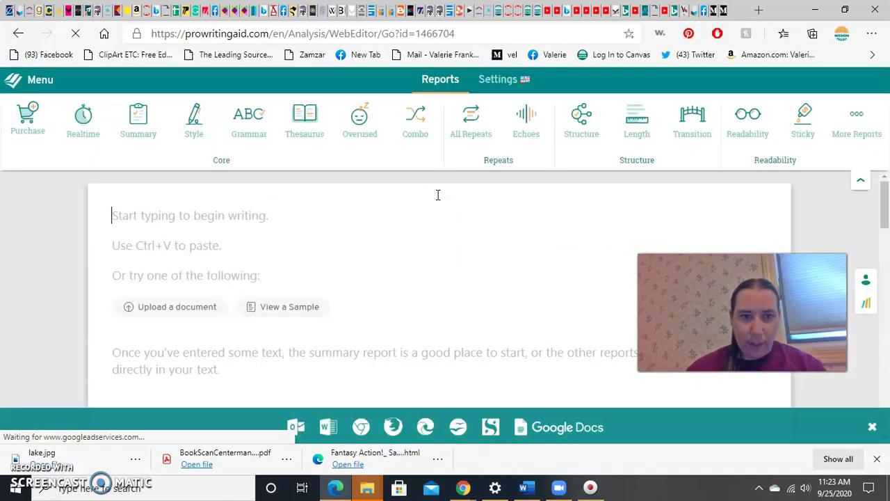
pyautogui.click(415, 213)
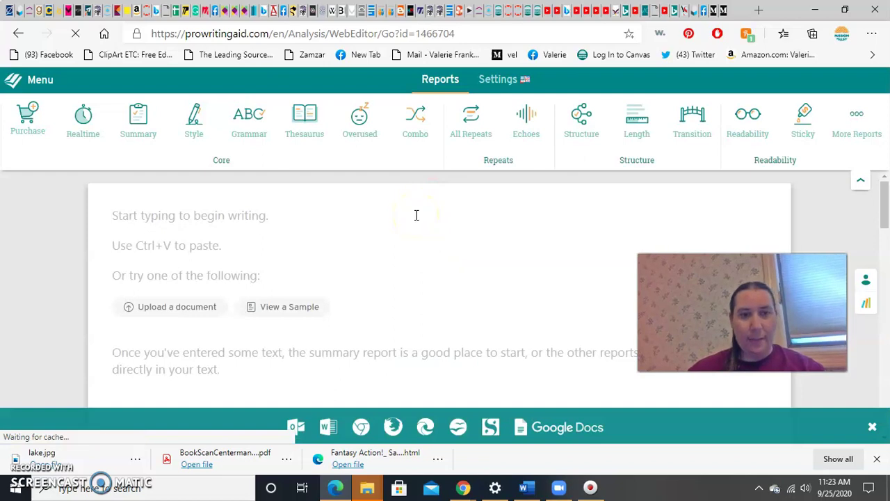
pyautogui.hotkey('ctrl', 'v')
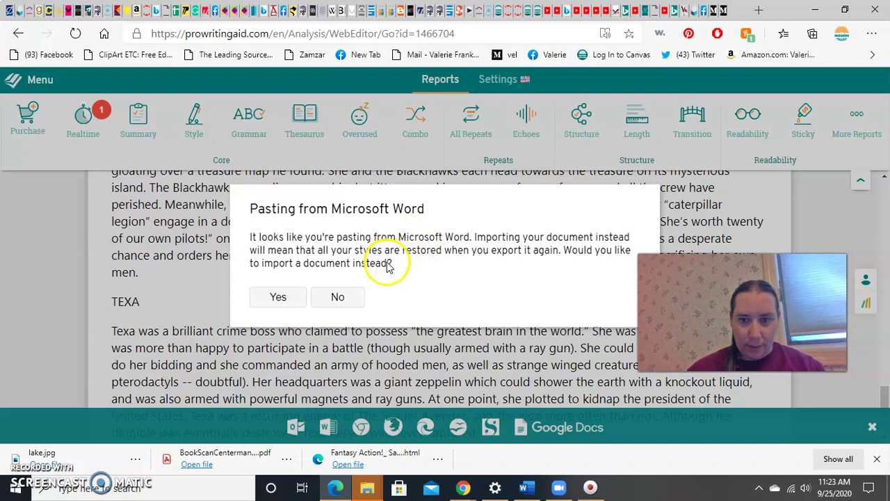
pyautogui.click(337, 297)
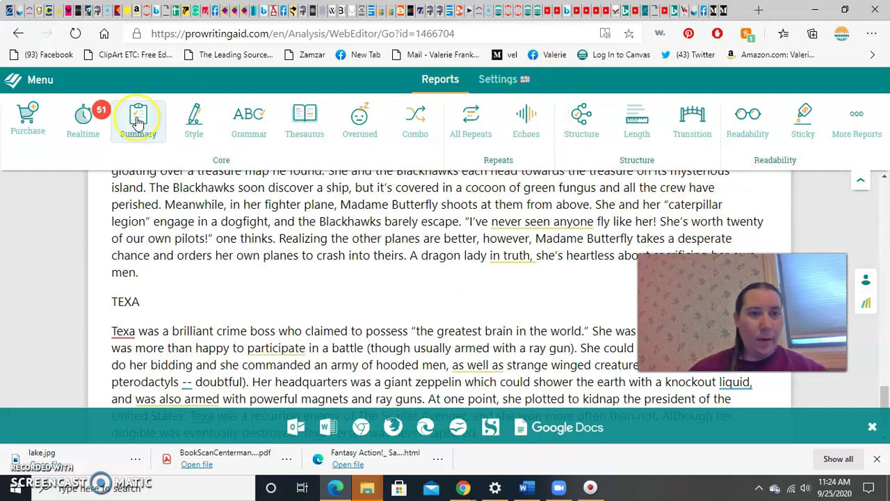
# - Open the Summary report and scroll to Readability by Paragraph (Flesch 57, grade 9.5)
pyautogui.click(138, 122)
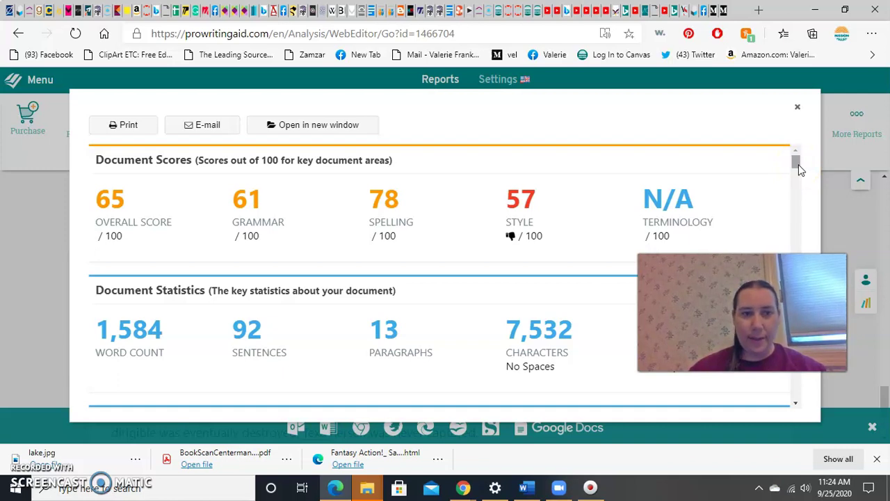
pyautogui.click(799, 164)
pyautogui.moveTo(799, 164); pyautogui.dragTo(797, 177)
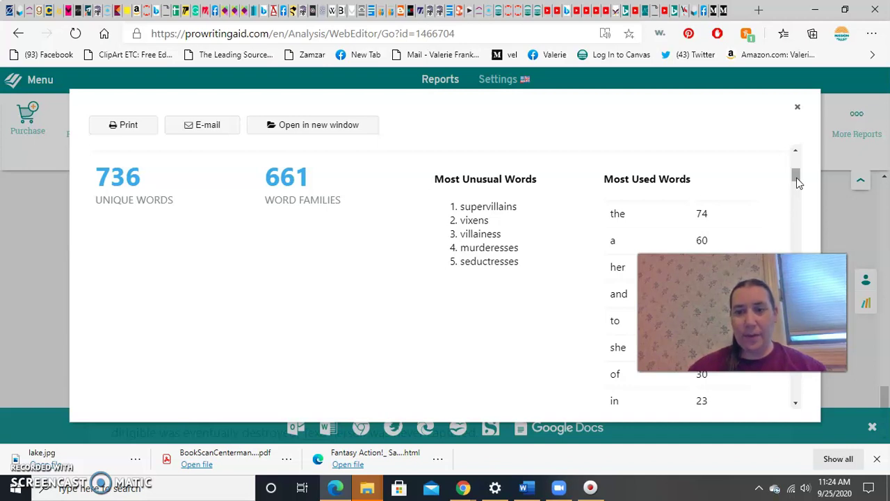
pyautogui.moveTo(796, 178); pyautogui.dragTo(797, 202)
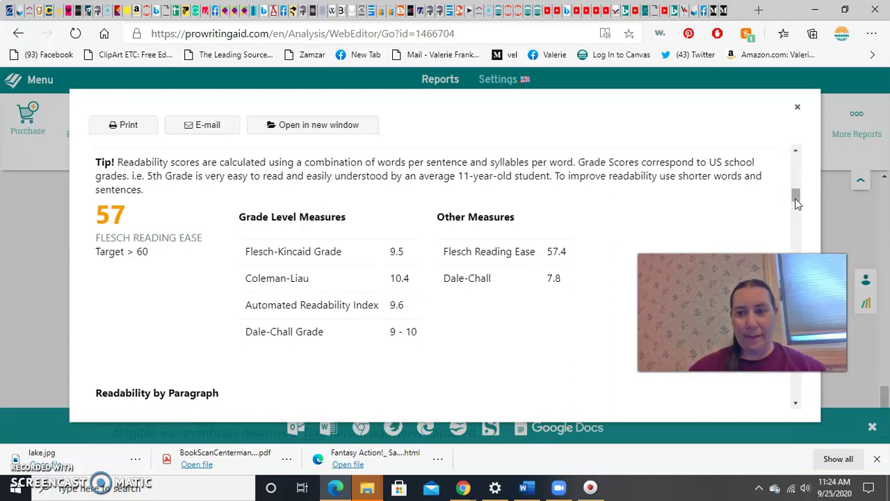
pyautogui.moveTo(797, 203); pyautogui.dragTo(797, 211)
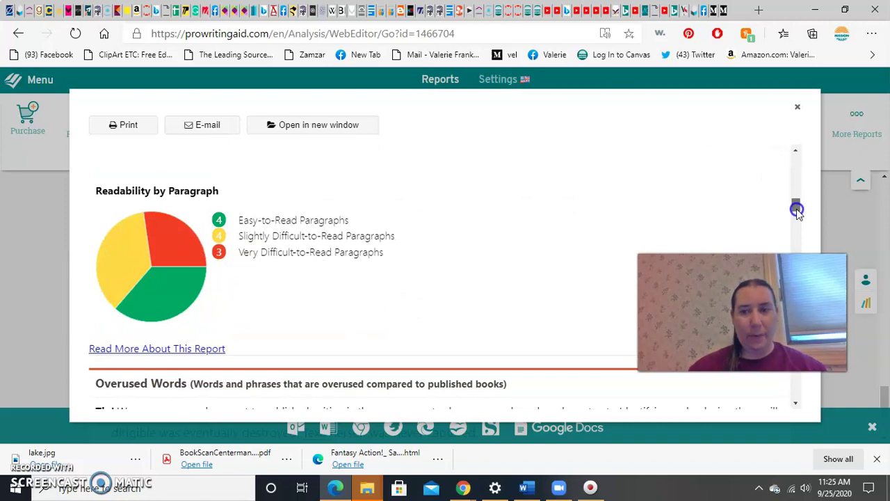
pyautogui.moveTo(796, 208); pyautogui.dragTo(797, 224)
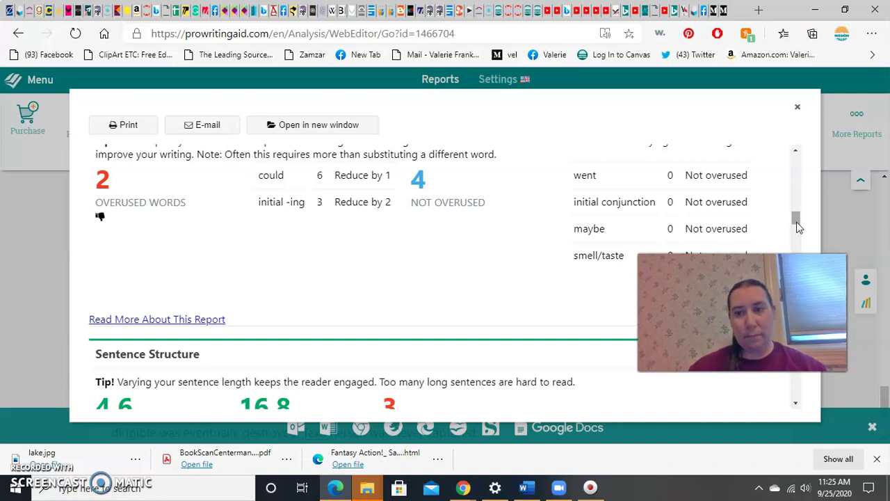
pyautogui.click(797, 228)
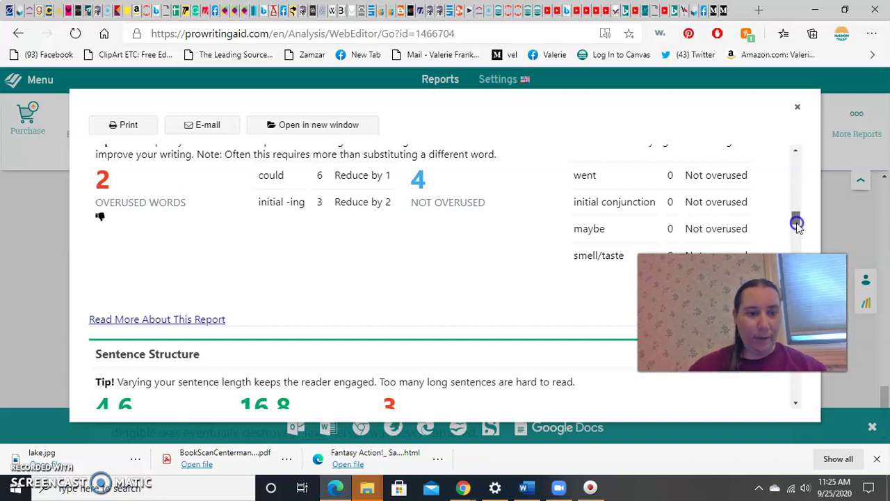
pyautogui.moveTo(797, 228)
pyautogui.mouseDown()
pyautogui.moveTo(797, 241)
pyautogui.moveTo(797, 233)
pyautogui.mouseUp()
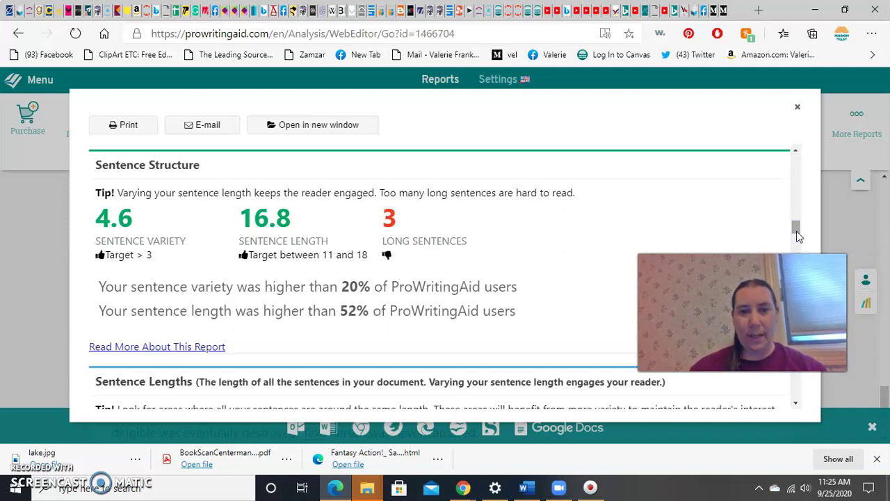
pyautogui.moveTo(797, 230); pyautogui.dragTo(798, 252)
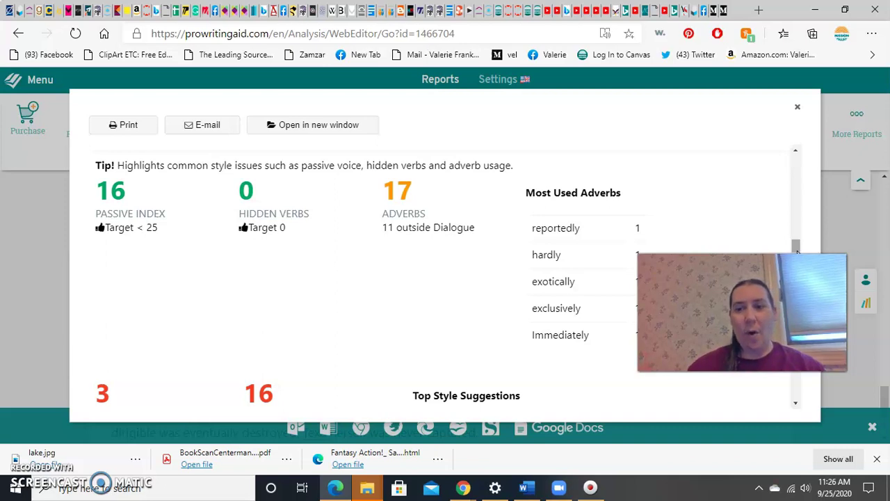
pyautogui.click(797, 251)
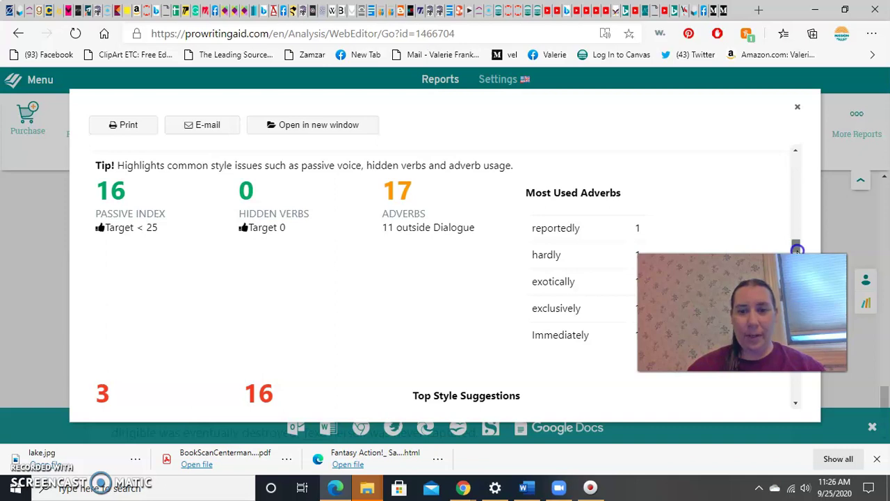
# - Scroll the Summary report through the Transitions and Repeated Phrases sections
pyautogui.moveTo(797, 251); pyautogui.dragTo(797, 259)
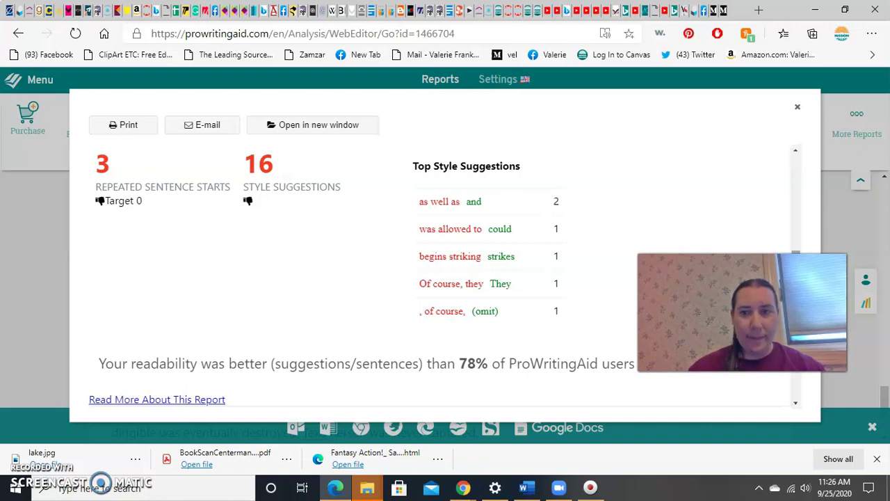
pyautogui.hotkey('alt', 'p')
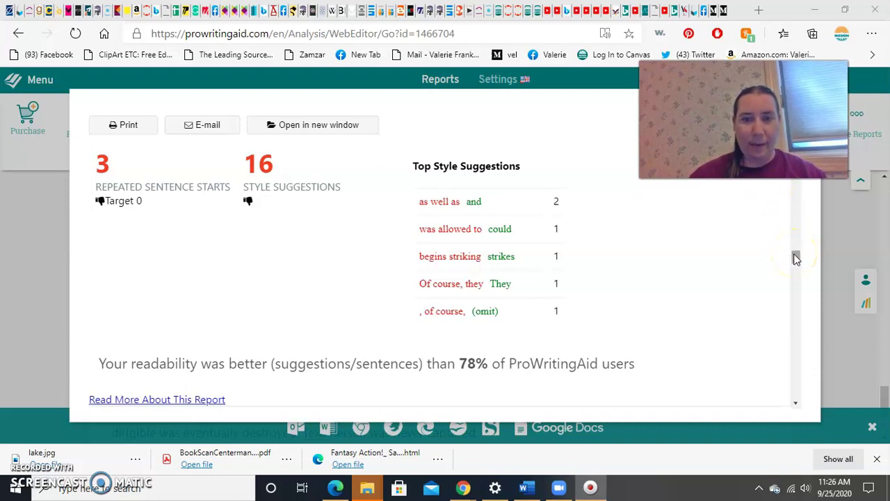
pyautogui.moveTo(797, 259); pyautogui.dragTo(798, 296)
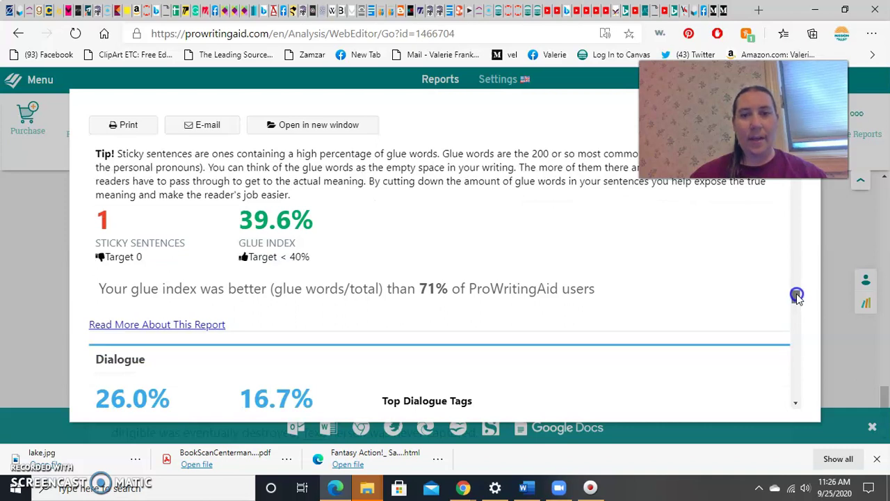
pyautogui.moveTo(797, 296); pyautogui.dragTo(799, 298)
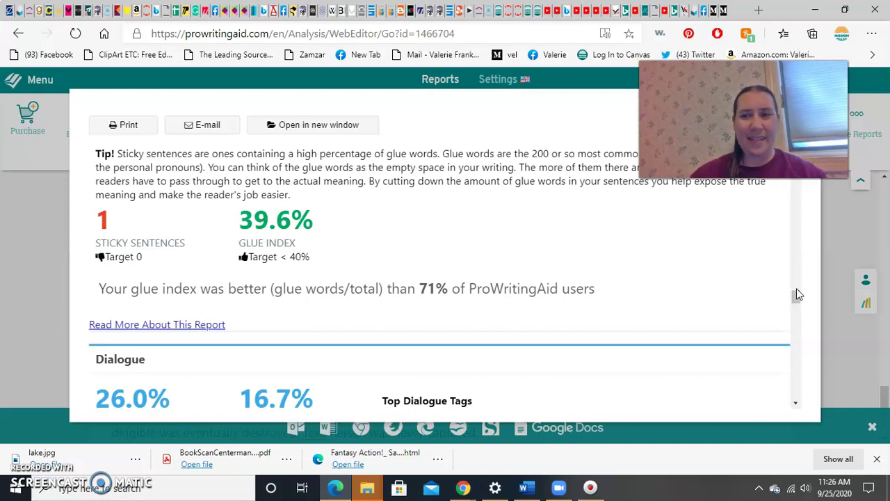
pyautogui.moveTo(796, 288); pyautogui.dragTo(798, 285)
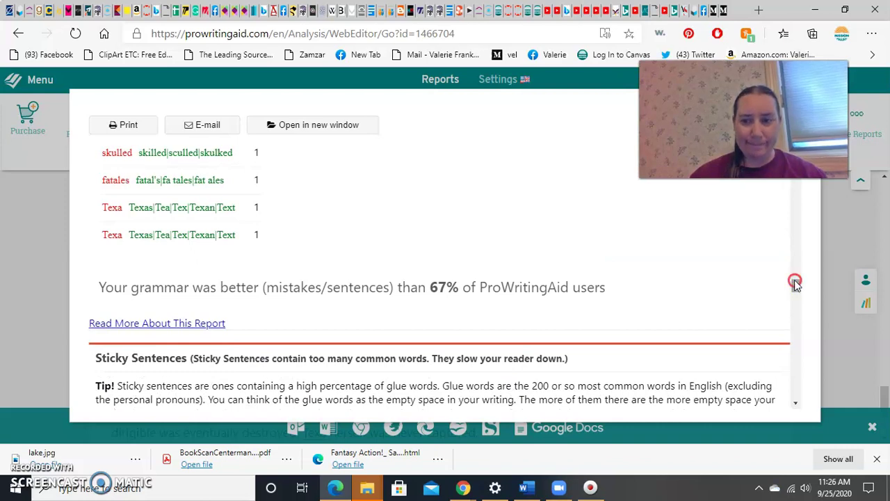
pyautogui.rightClick(795, 280)
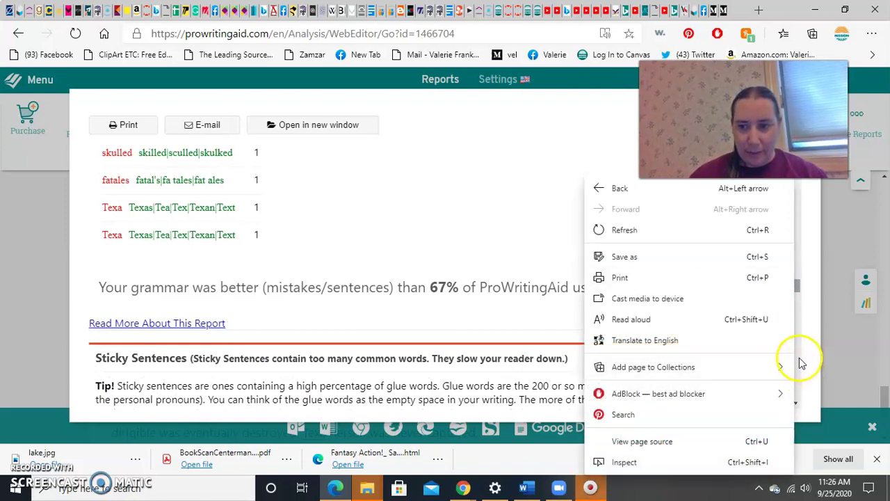
pyautogui.click(802, 363)
pyautogui.scroll(-10, 802, 363)
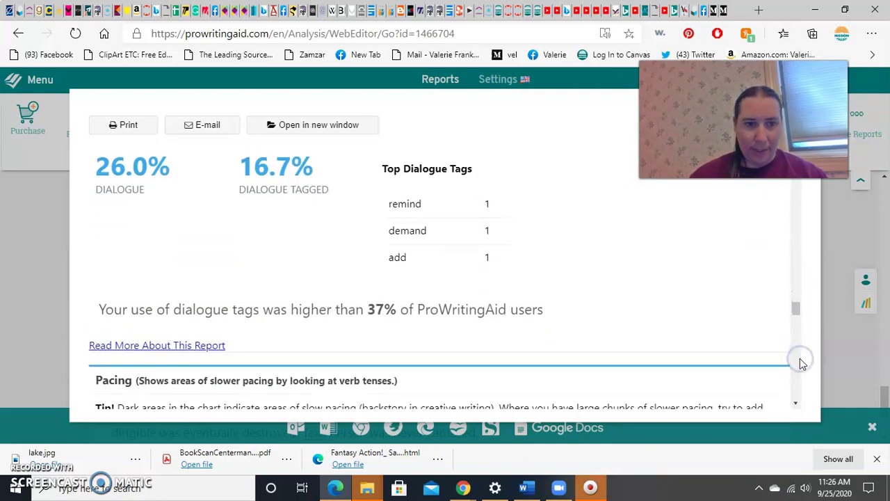
# - Step down through Cliches, Consistency and Other Items ('however' twice, 'all' five times)
pyautogui.click(800, 360)
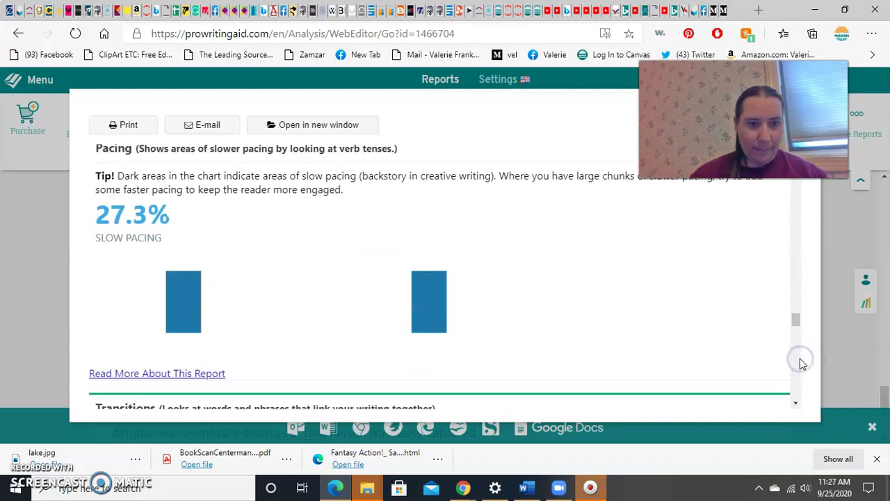
pyautogui.click(800, 360)
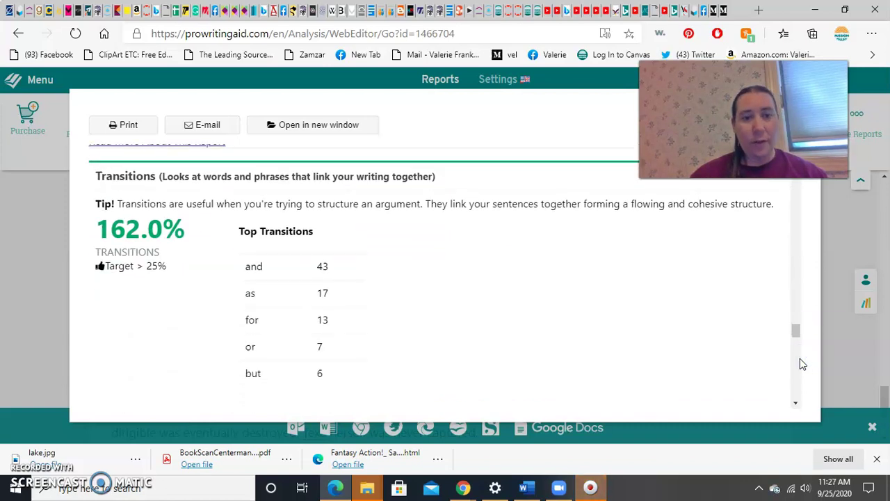
pyautogui.click(796, 403)
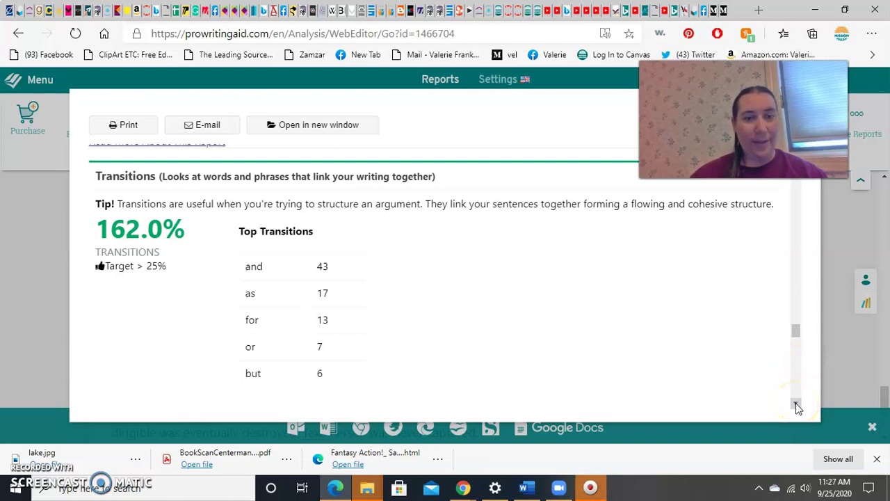
pyautogui.click(796, 405)
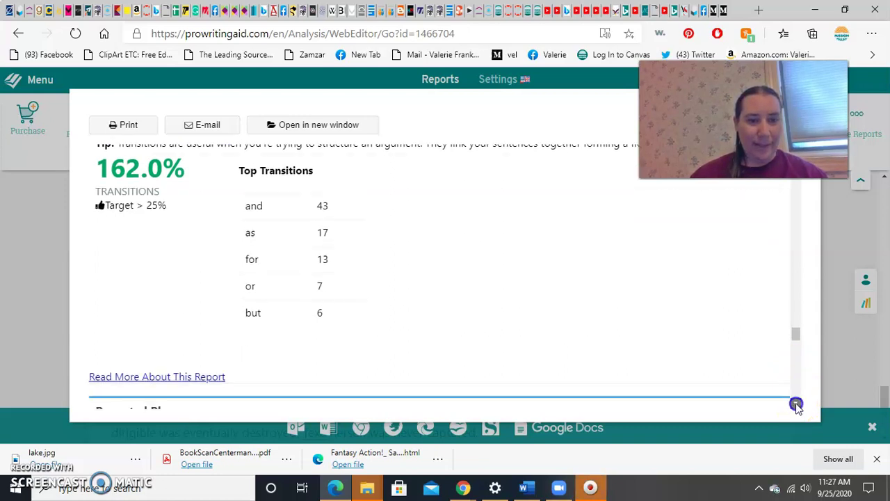
pyautogui.click(797, 405)
pyautogui.click(796, 405)
pyautogui.click(796, 405)
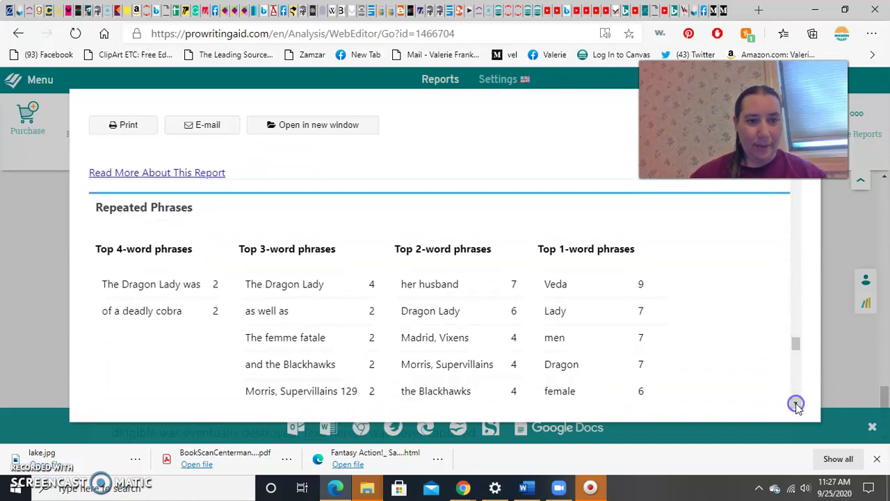
pyautogui.click(797, 405)
pyautogui.click(797, 405)
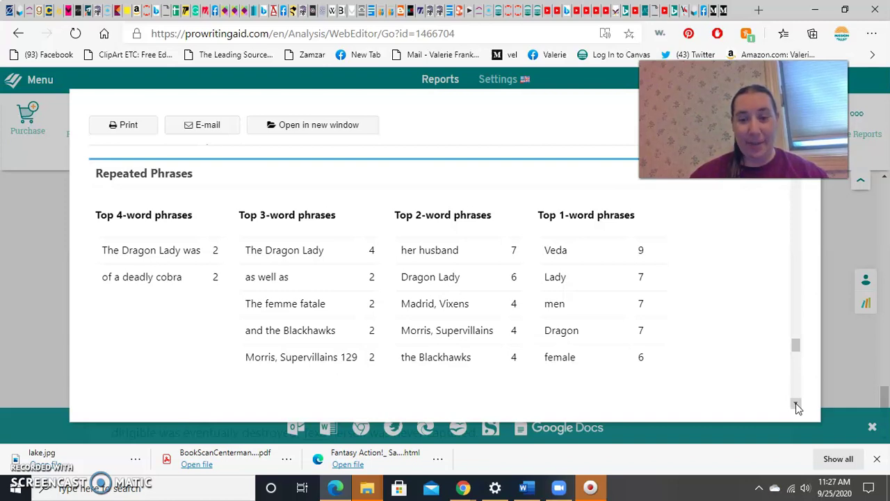
pyautogui.click(797, 406)
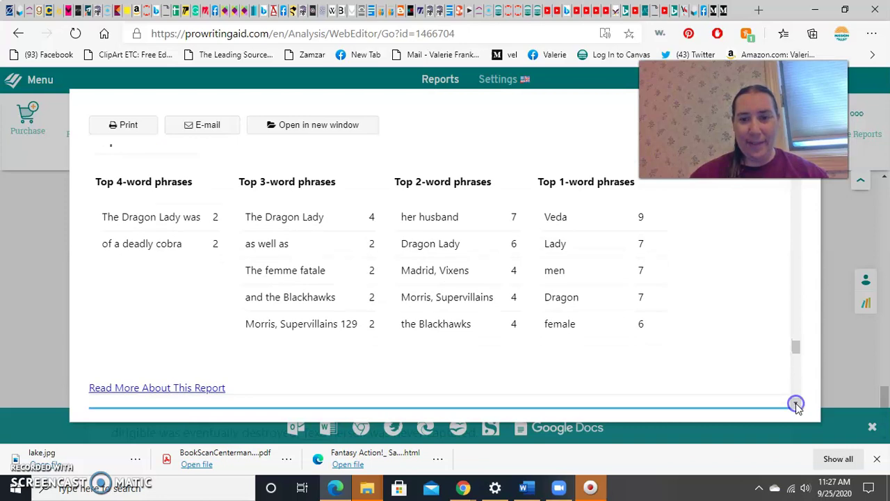
pyautogui.click(797, 405)
pyautogui.click(797, 406)
pyautogui.click(797, 406)
pyautogui.click(797, 405)
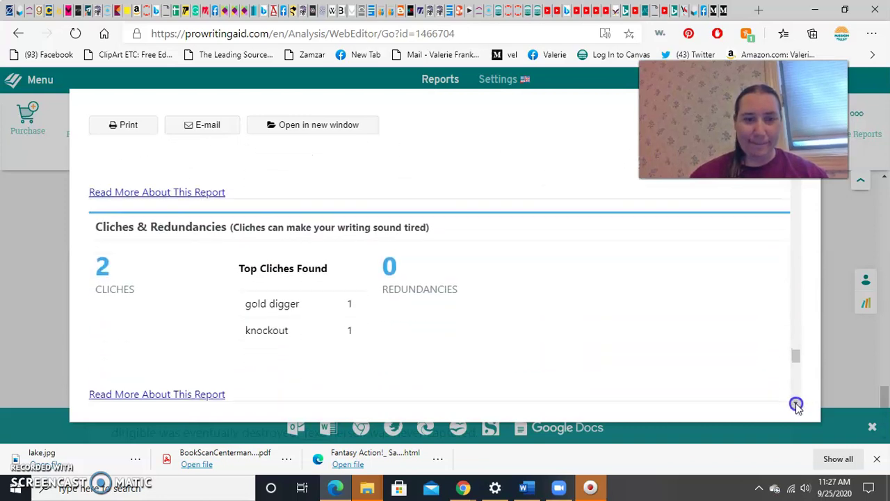
pyautogui.click(797, 406)
pyautogui.click(797, 405)
pyautogui.click(797, 406)
pyautogui.click(797, 406)
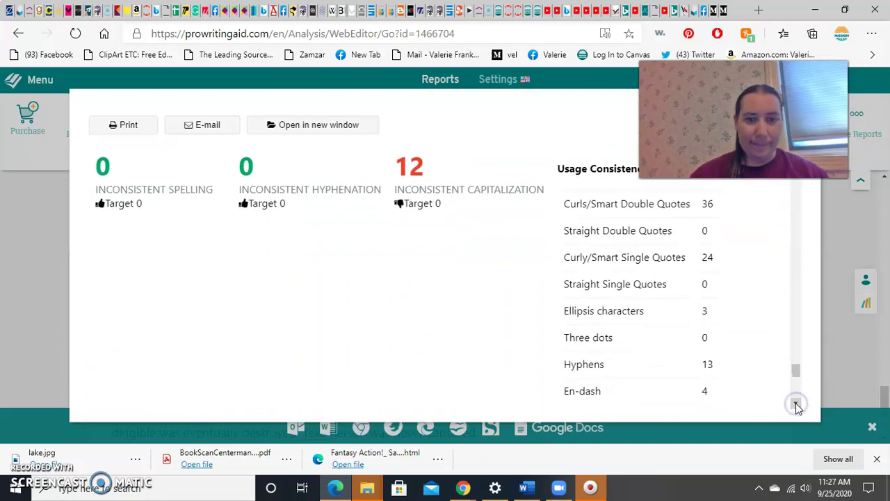
pyautogui.click(797, 406)
pyautogui.click(797, 406)
pyautogui.click(797, 406)
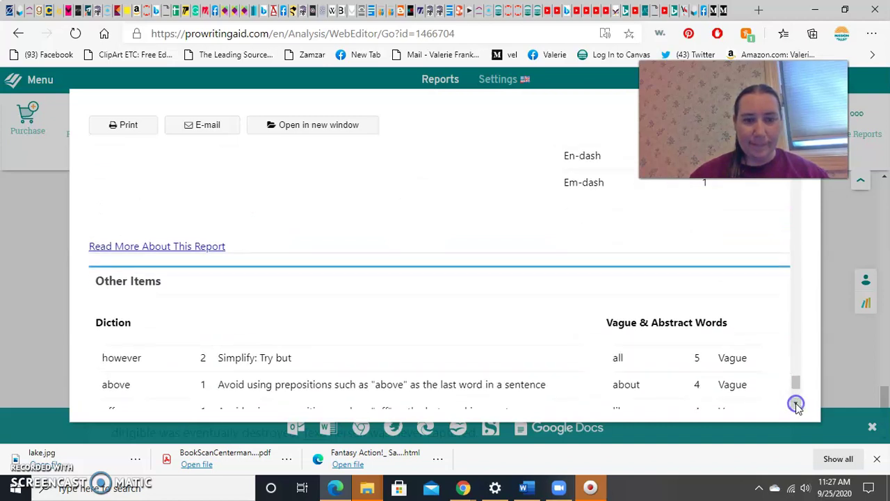
pyautogui.click(797, 406)
pyautogui.click(797, 405)
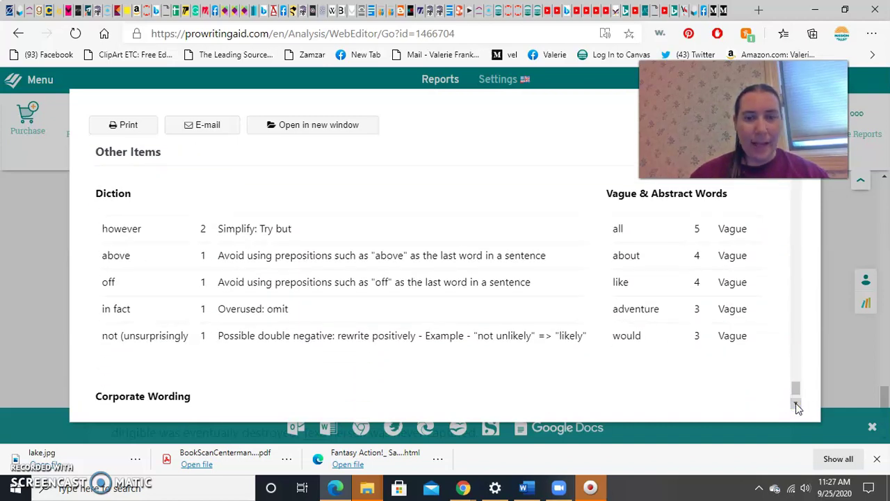
pyautogui.click(797, 405)
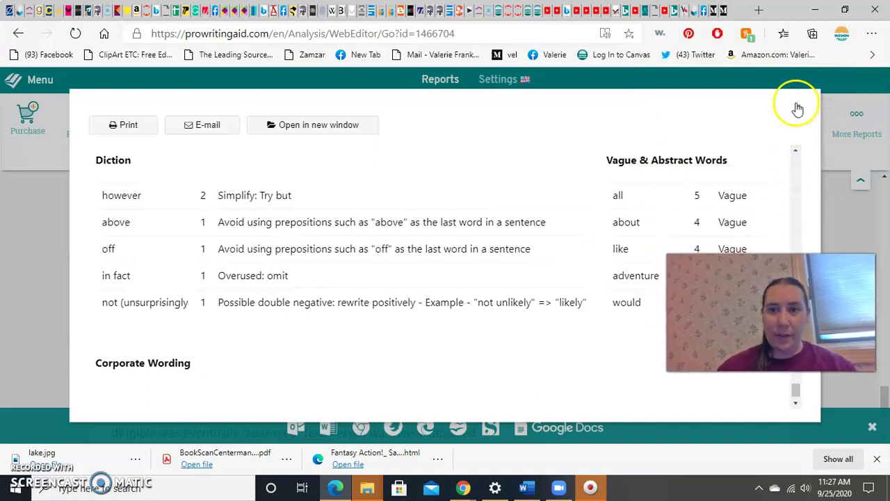
# - Close the Summary report and run the Sticky Sentences and Sentence Structure checks
pyautogui.click(798, 105)
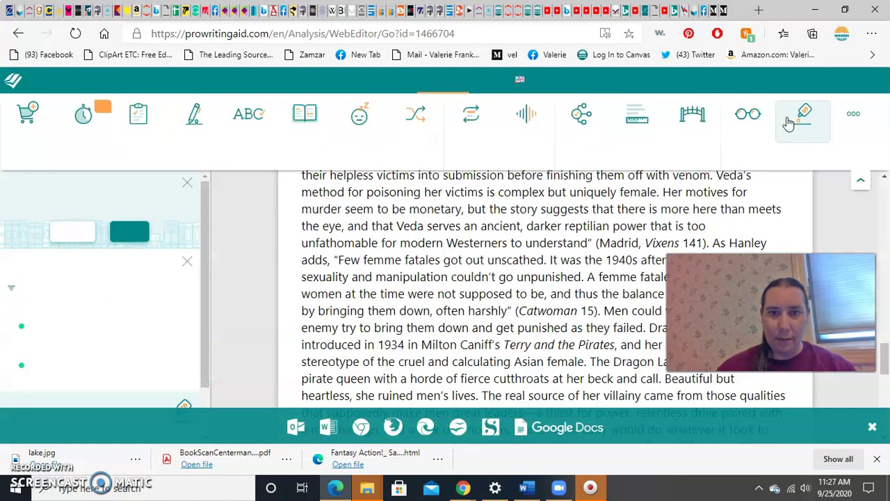
pyautogui.click(650, 208)
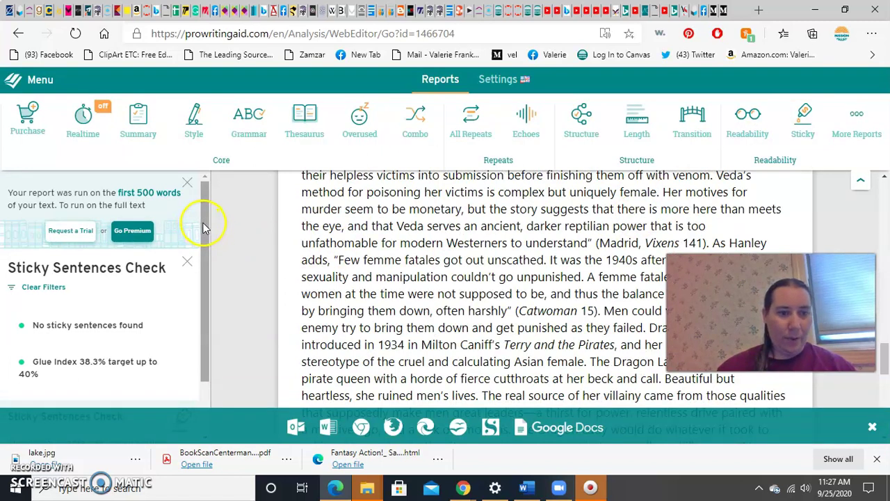
pyautogui.moveTo(205, 226); pyautogui.dragTo(201, 255)
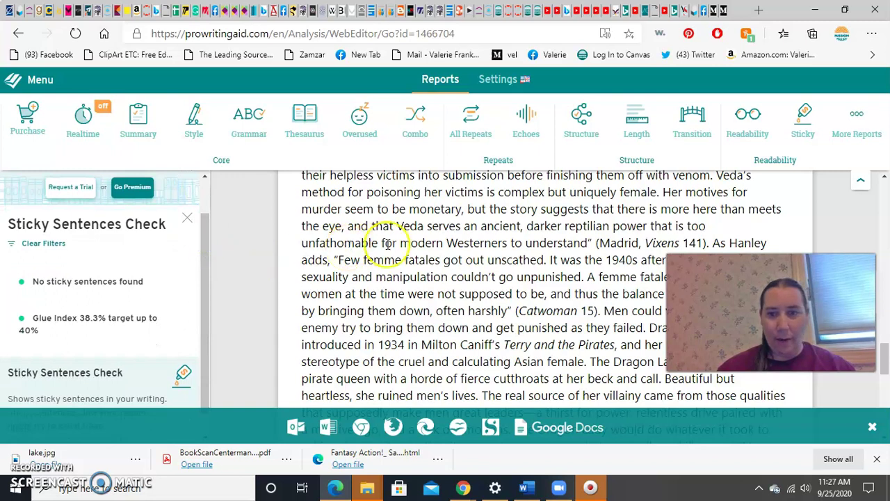
pyautogui.click(589, 138)
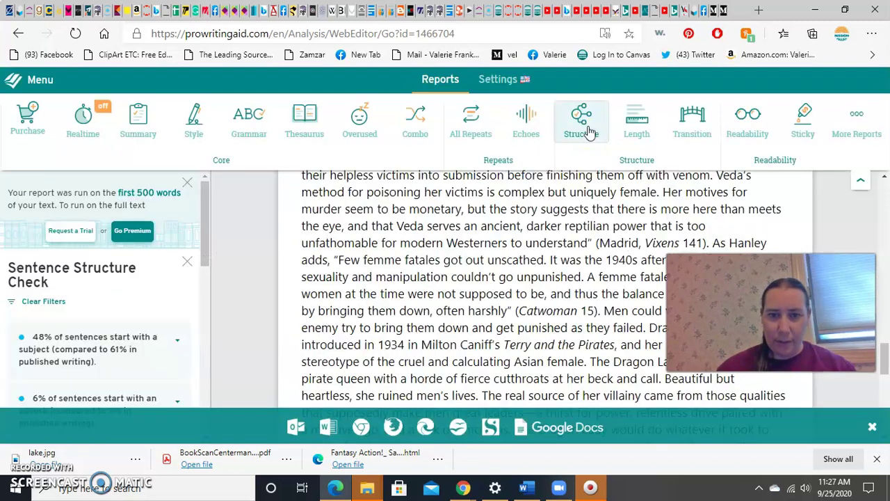
pyautogui.click(654, 134)
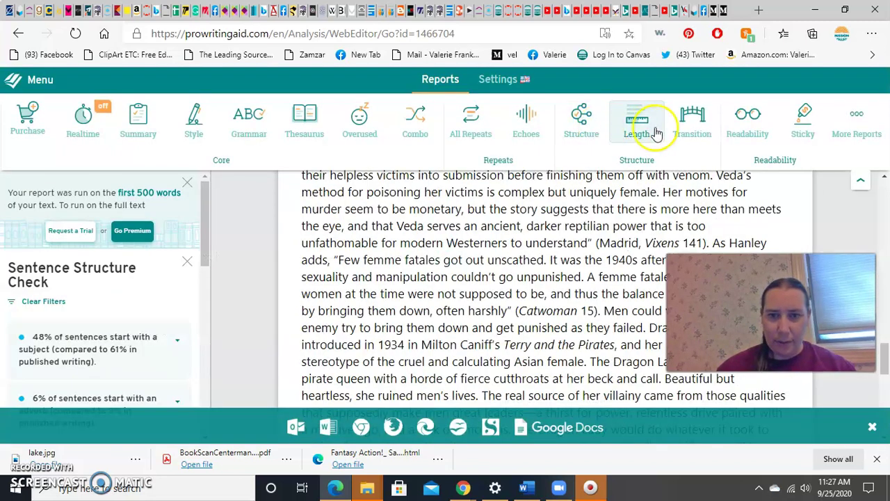
# - Run the Readability check and toggle its 'very hard to read' paragraph finding
pyautogui.click(750, 132)
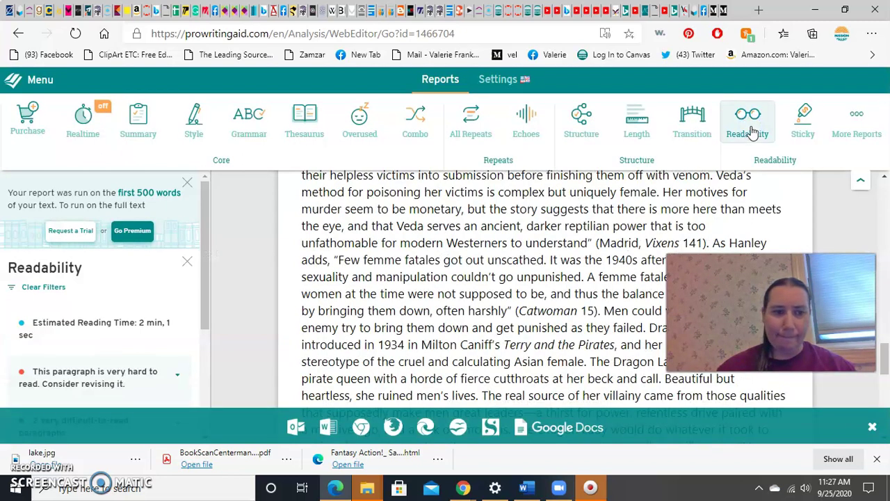
pyautogui.click(416, 269)
pyautogui.click(126, 373)
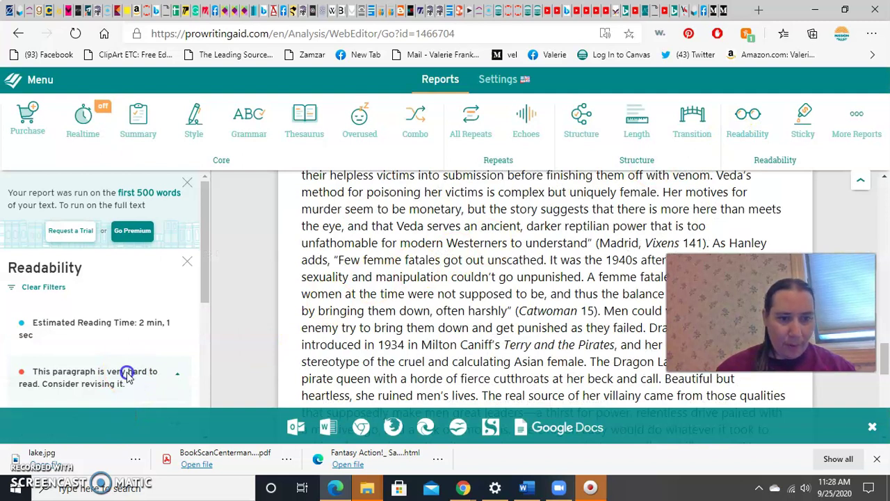
pyautogui.click(99, 368)
# - Move through the red-underlined paragraph, then run the Overused Words check (none found)
pyautogui.click(495, 209)
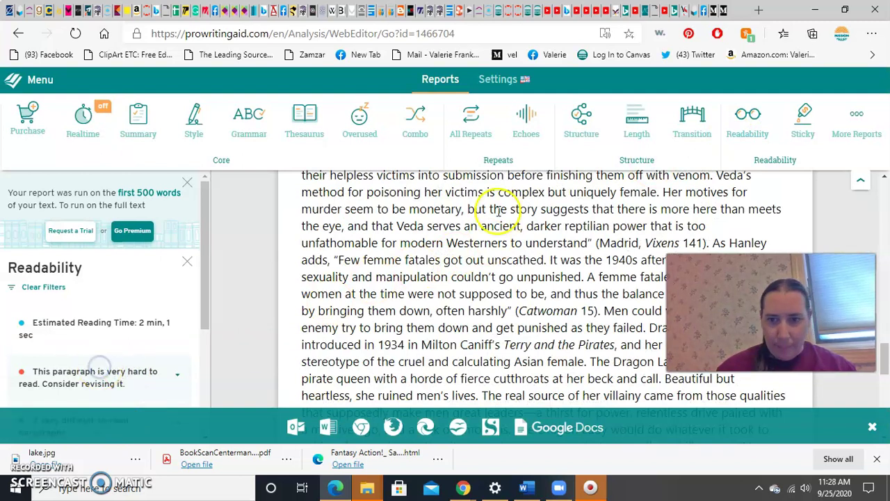
pyautogui.press('Up')
pyautogui.press('Up')
pyautogui.press('Up')
pyautogui.press('Up')
pyautogui.press('Up')
pyautogui.press('Up')
pyautogui.press('Up')
pyautogui.press('Up')
pyautogui.press('Up')
pyautogui.press('Up')
pyautogui.press('Up')
pyautogui.press('Up')
pyautogui.press('Up')
pyautogui.press('Up')
pyautogui.press('Up')
pyautogui.press('Up')
pyautogui.press('Up')
pyautogui.press('Up')
pyautogui.press('Up')
pyautogui.press('Up')
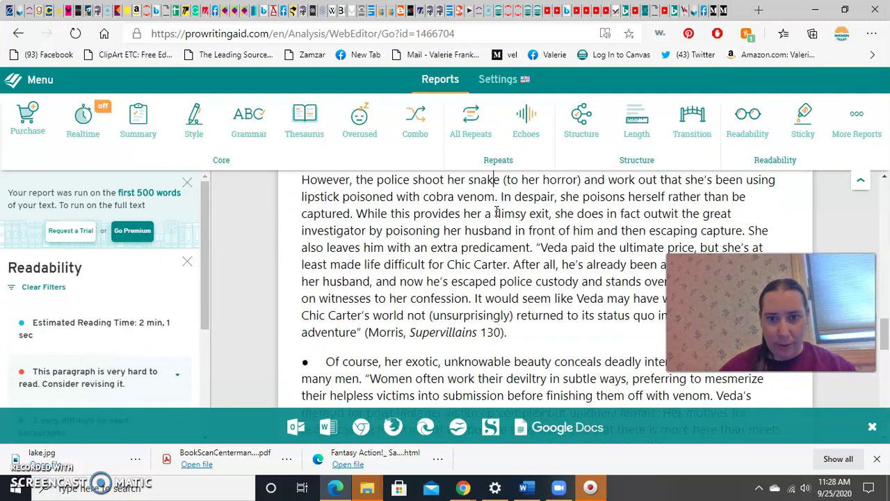
pyautogui.press('Up')
pyautogui.press('Up')
pyautogui.press('Up')
pyautogui.press('Up')
pyautogui.press('Up')
pyautogui.press('Up')
pyautogui.press('Up')
pyautogui.press('Up')
pyautogui.press('Up')
pyautogui.press('Up')
pyautogui.press('Up')
pyautogui.press('Up')
pyautogui.press('Up')
pyautogui.press('Up')
pyautogui.press('Up')
pyautogui.press('Up')
pyautogui.press('Up')
pyautogui.press('Up')
pyautogui.press('Up')
pyautogui.press('Up')
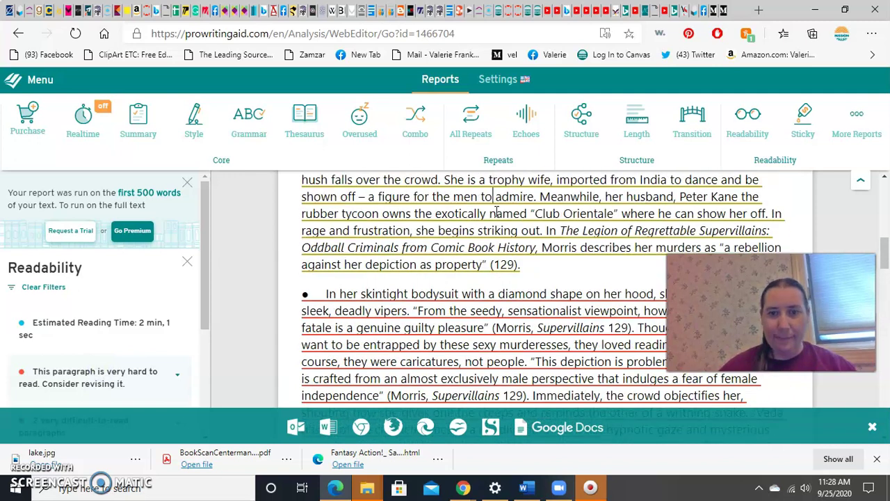
pyautogui.press('Down')
pyautogui.press('Down')
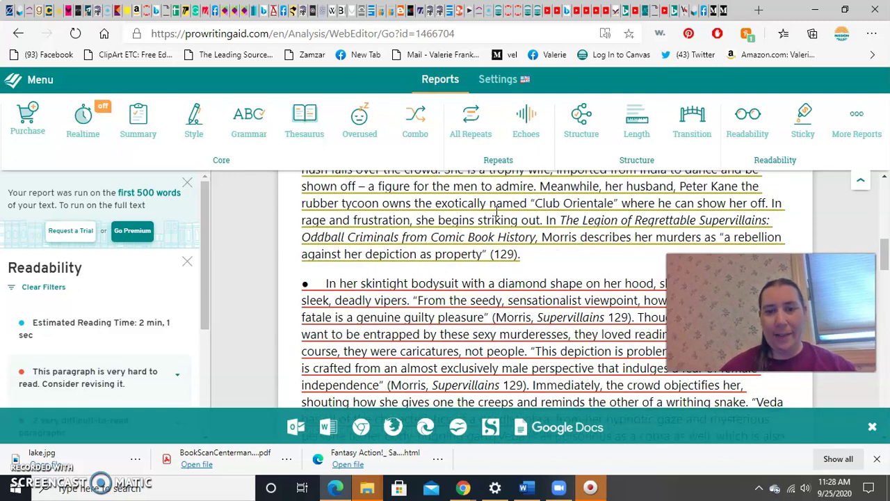
pyautogui.press('Down')
pyautogui.press('Down')
pyautogui.press('Down')
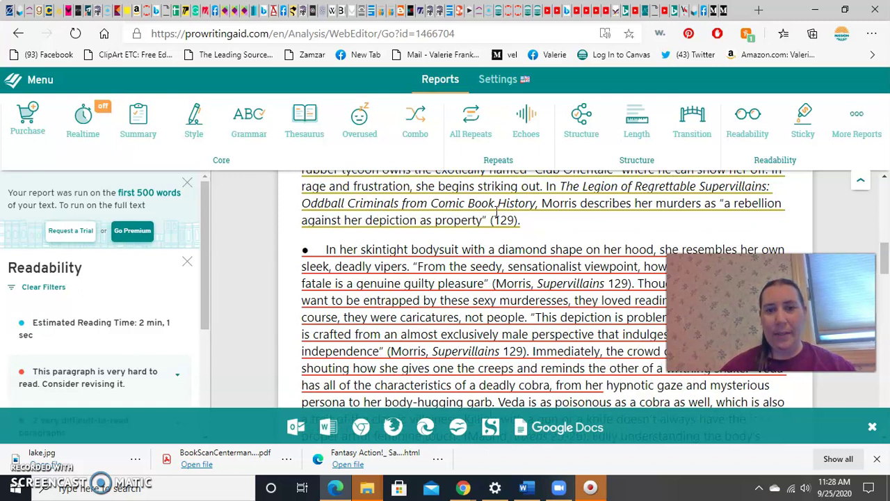
pyautogui.press('Up')
pyautogui.press('Up')
pyautogui.press('Up')
pyautogui.press('Up')
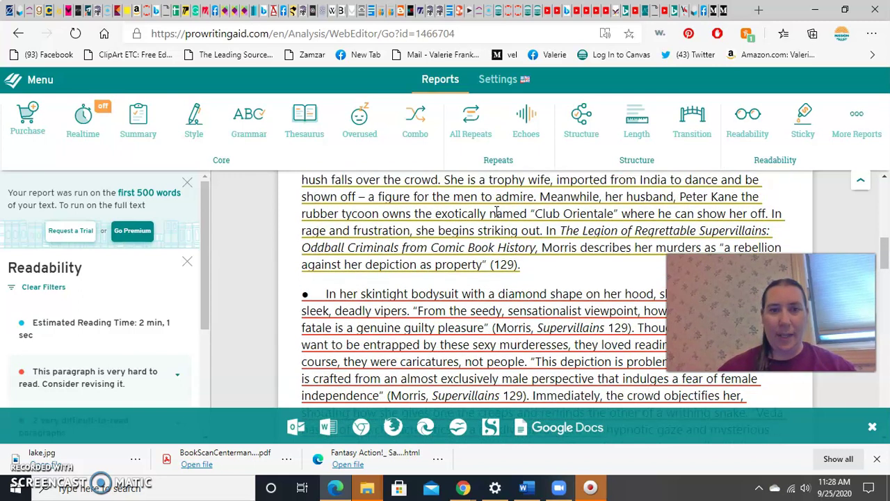
pyautogui.click(348, 120)
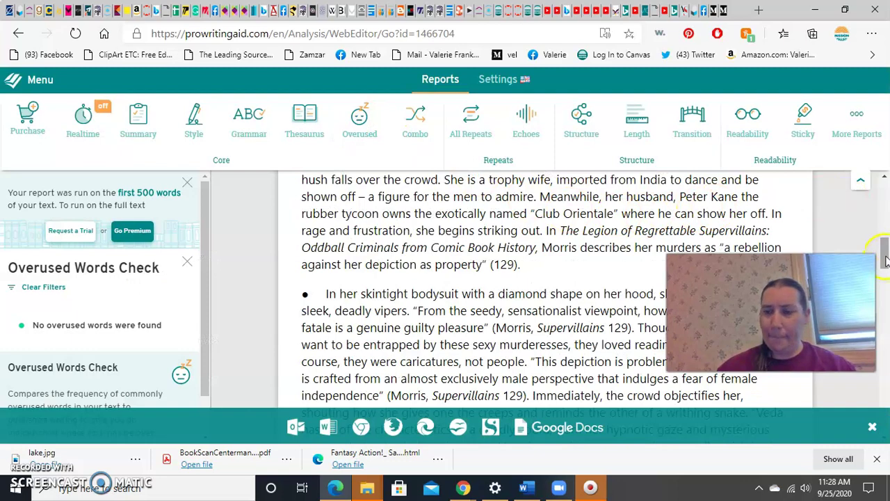
pyautogui.moveTo(886, 261); pyautogui.dragTo(886, 362)
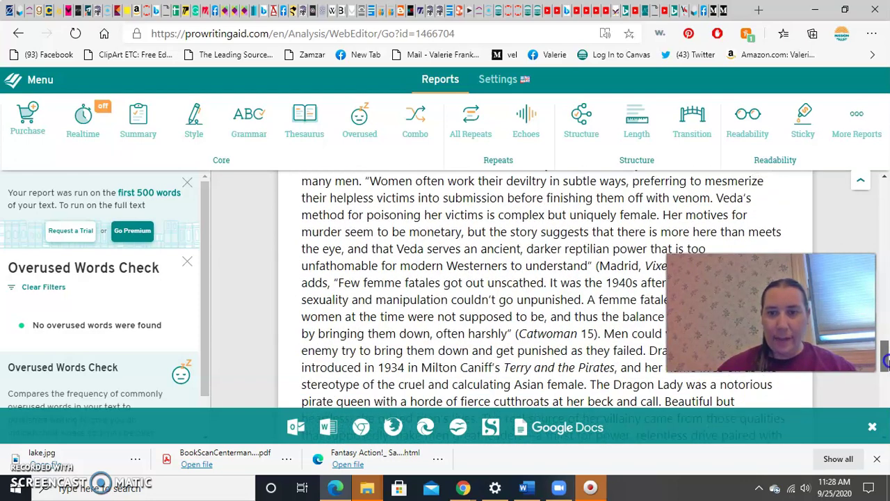